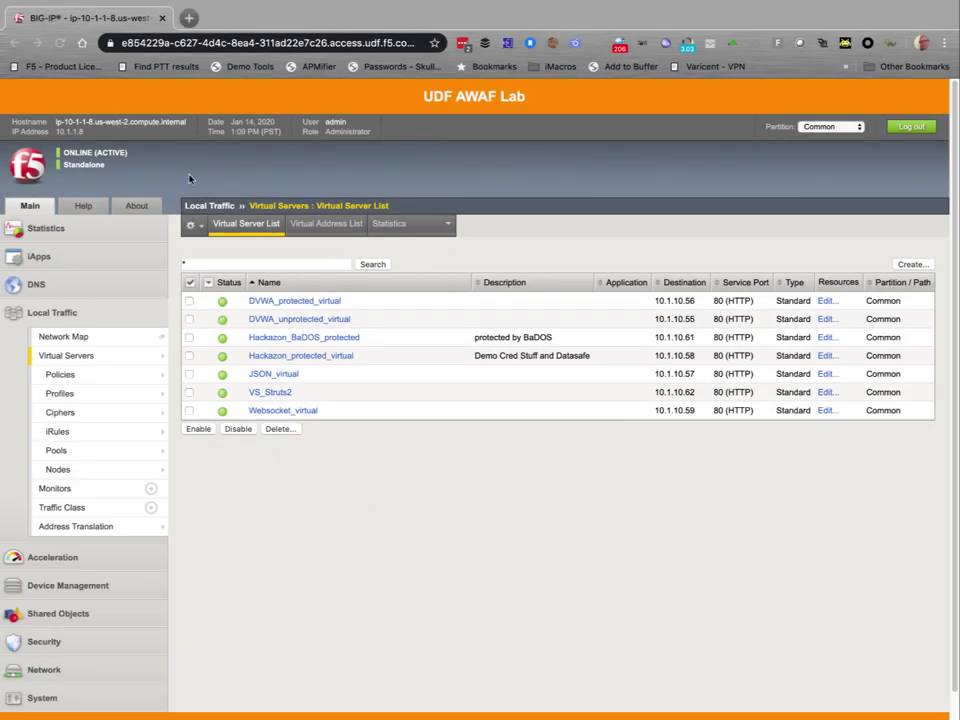
Open DVWA_protected_virtual (10.1.1.56) and view the security policies attached to it.
left_click(125, 124)
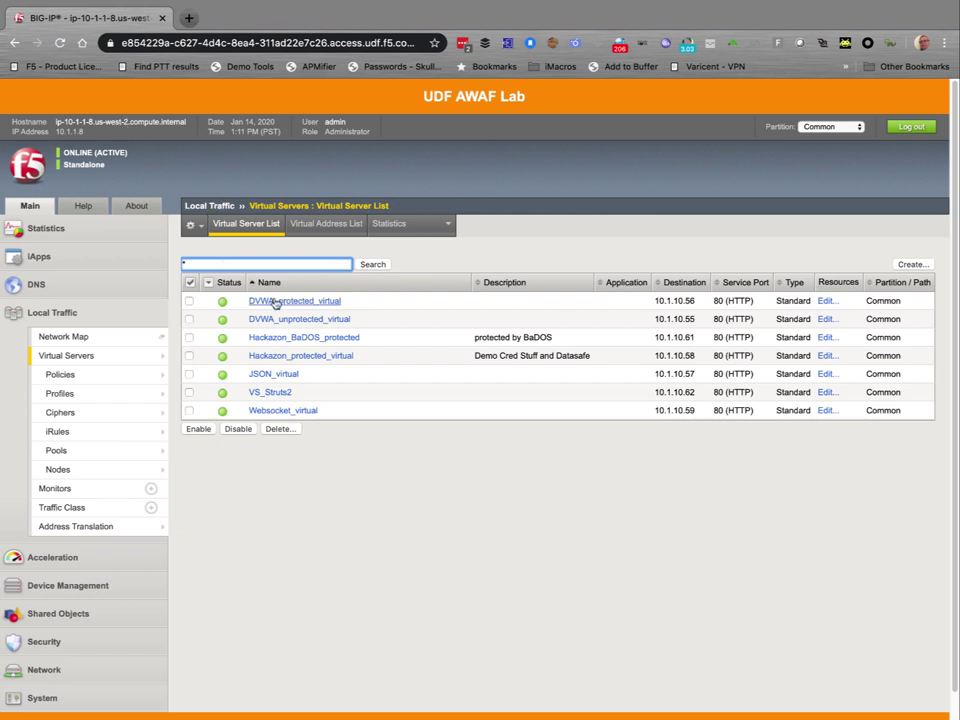
double_click(672, 301)
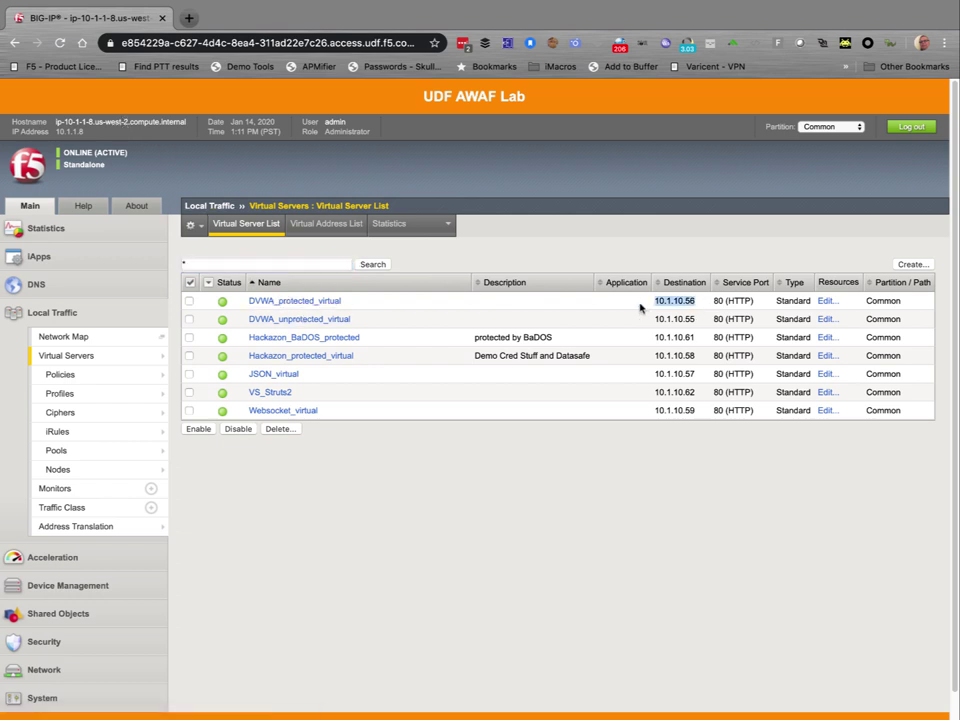
left_click(262, 300)
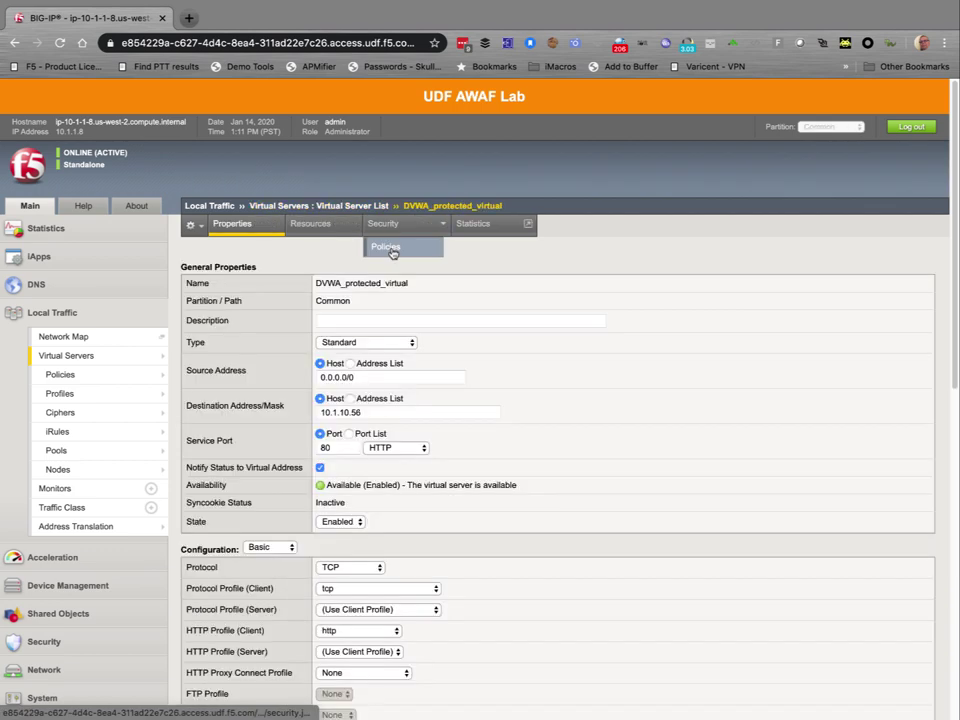
left_click(396, 246)
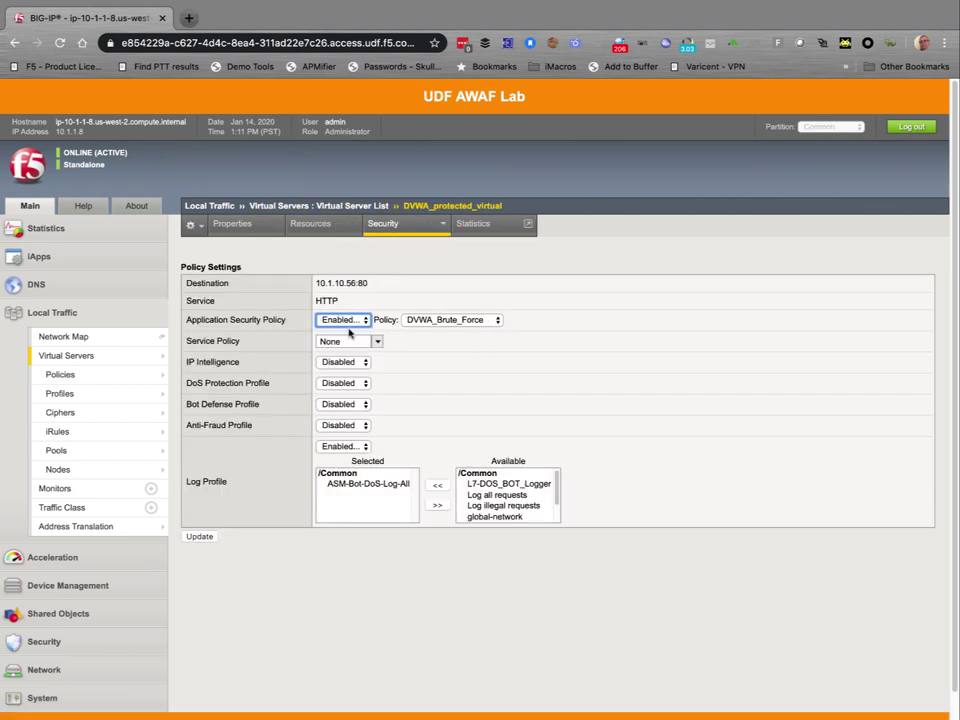
Go to Application Security's Security Policies list and scroll to the DVWA_Brute_Force policy.
left_click(44, 641)
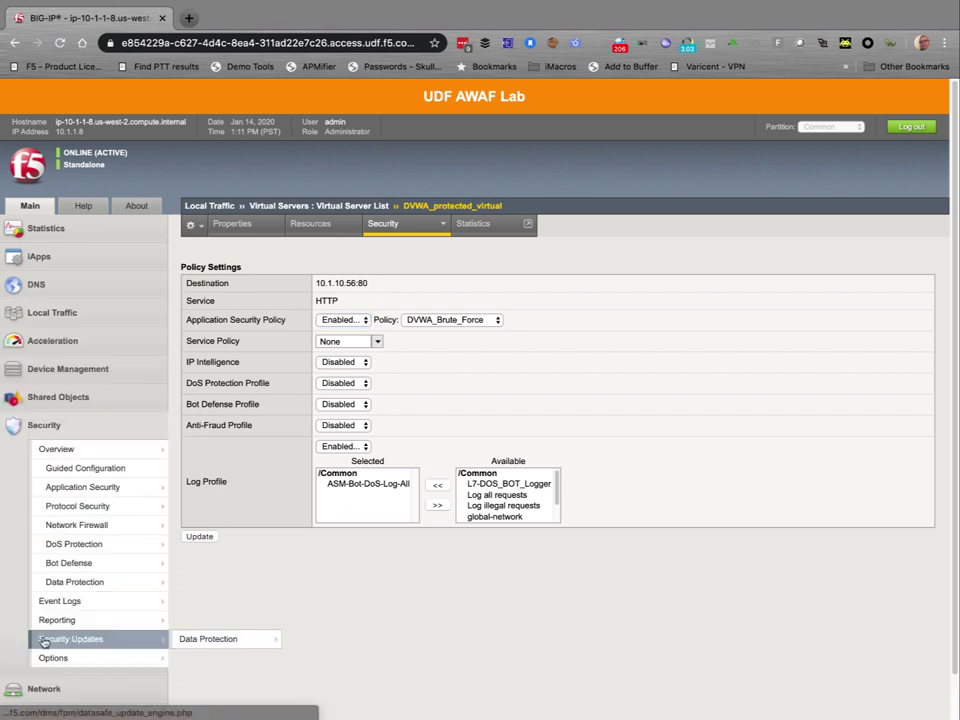
left_click(103, 487)
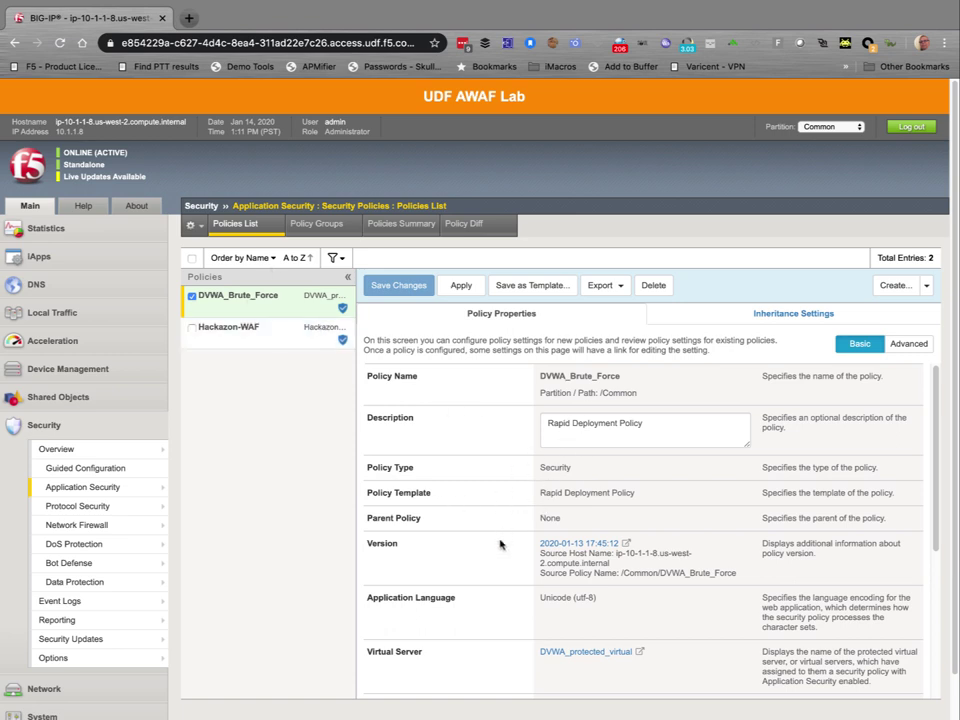
scroll(545, 560, "down", 3)
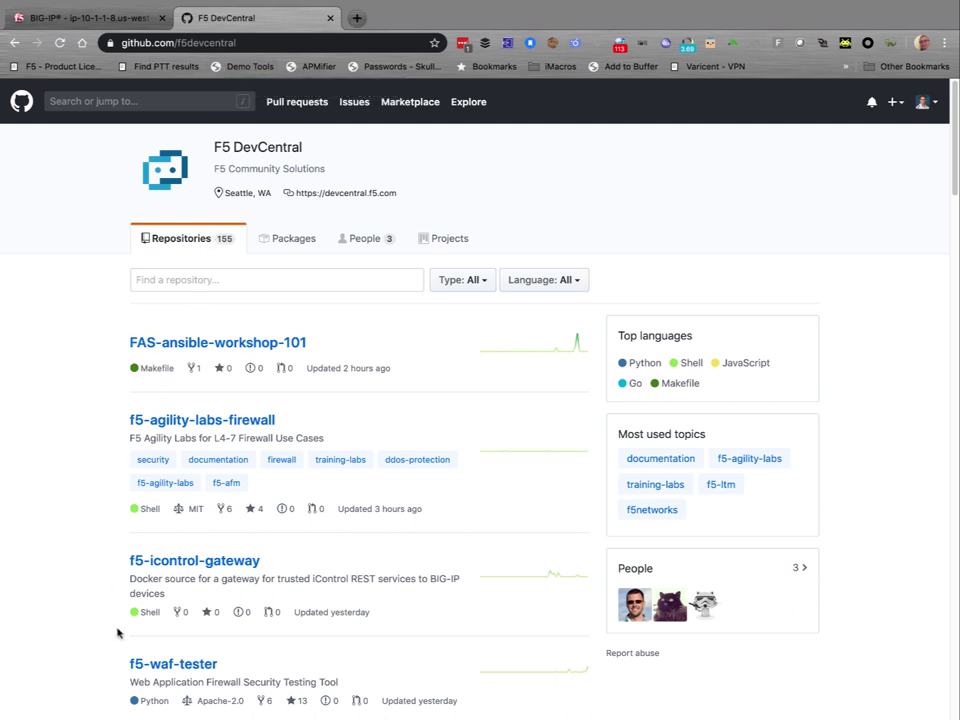
Open the f5-waf-tester repository and scroll its README to the Installation section.
left_click(150, 665)
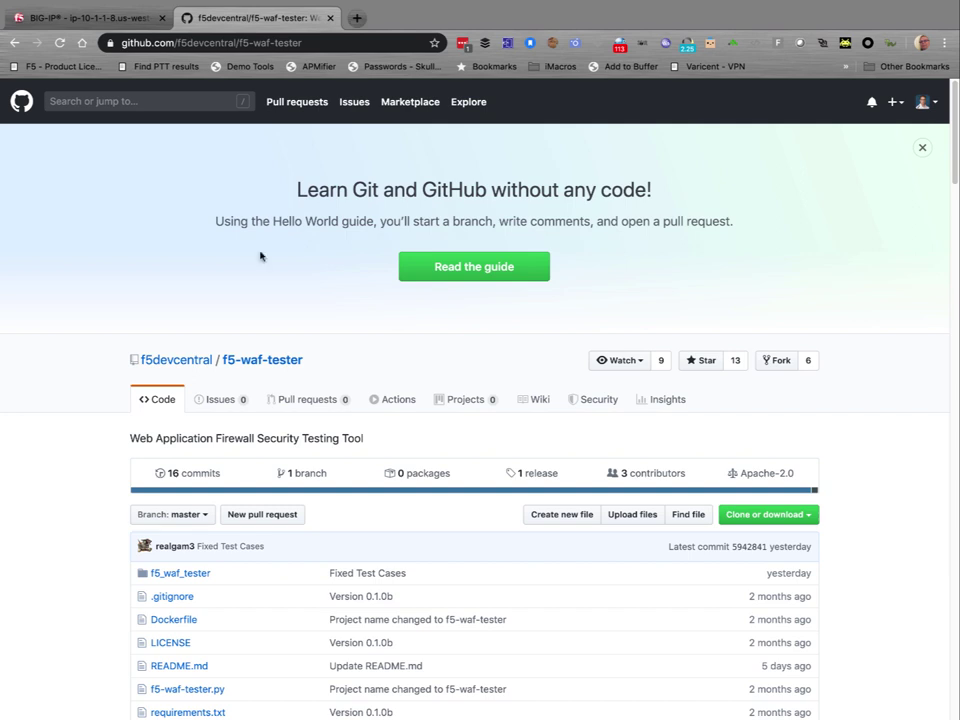
scroll(300, 268, "down", 3)
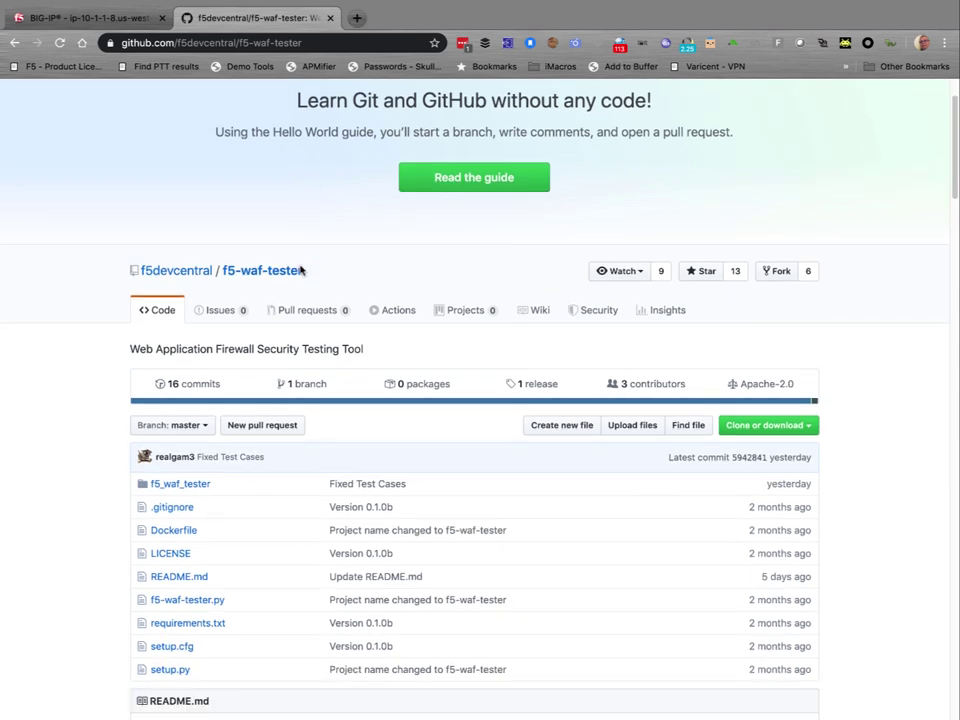
scroll(252, 358, "down", 6)
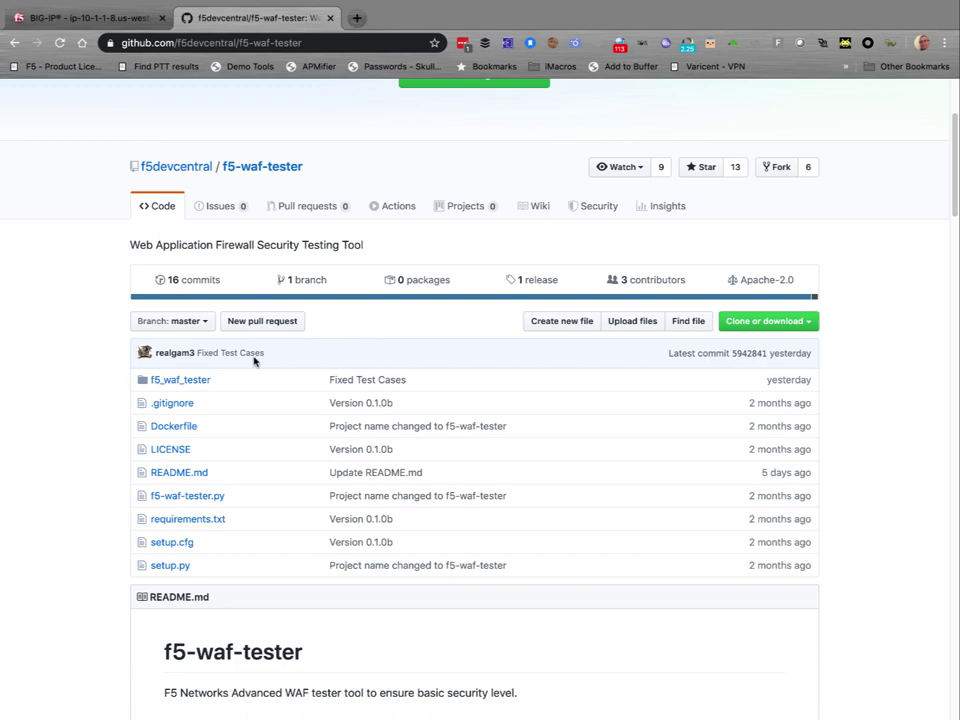
scroll(254, 361, "down", 4)
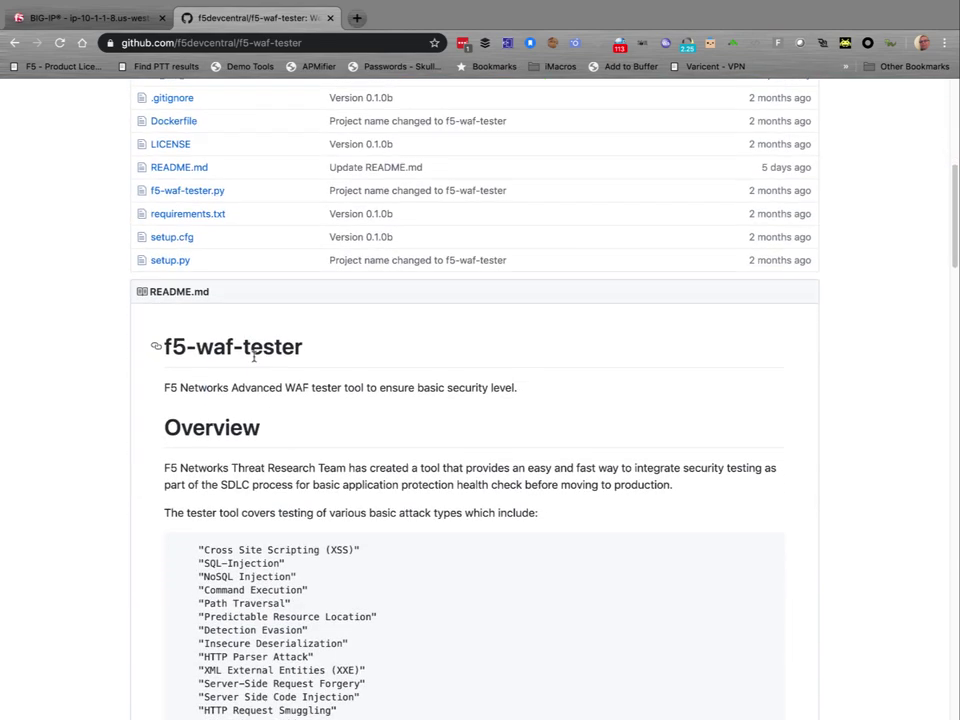
scroll(253, 357, "down", 18)
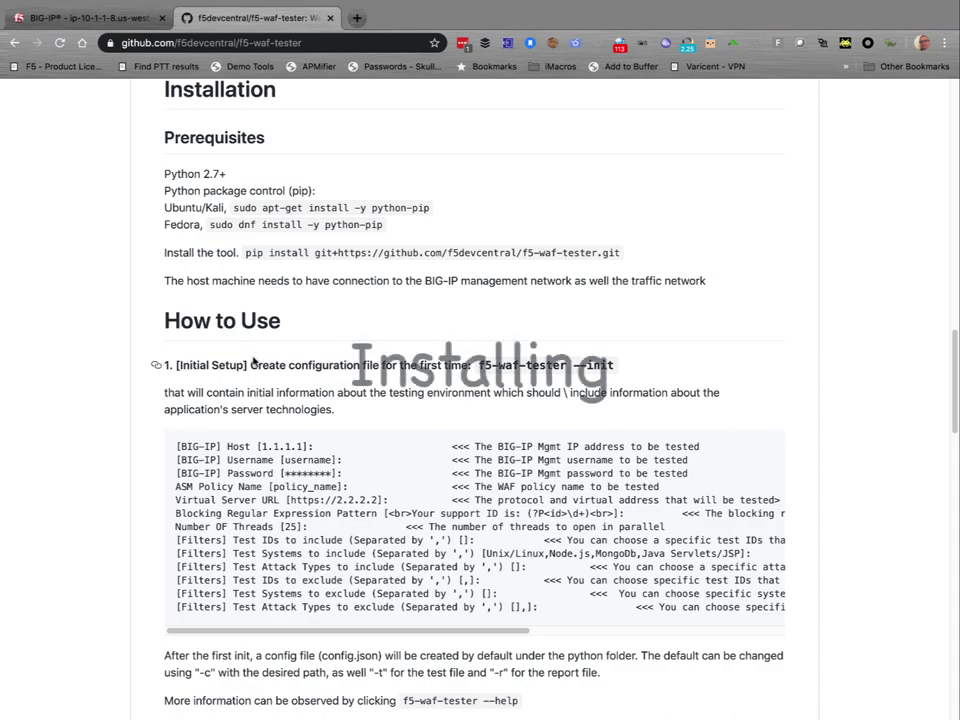
scroll(253, 357, "down", 3)
scroll(253, 357, "up", 6)
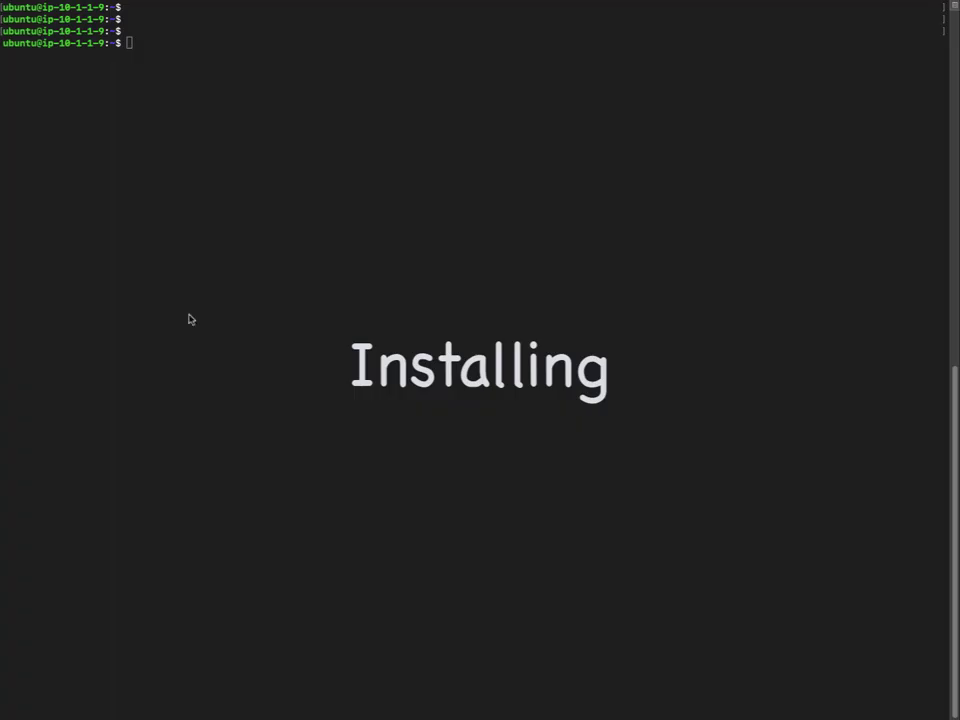
Install python-pip via apt-get, then pip install f5-waf-tester from github.com/f5devcentral/f5-waf-tester.git.
type("sudo apt-get install -y python-pip")
key("Return")
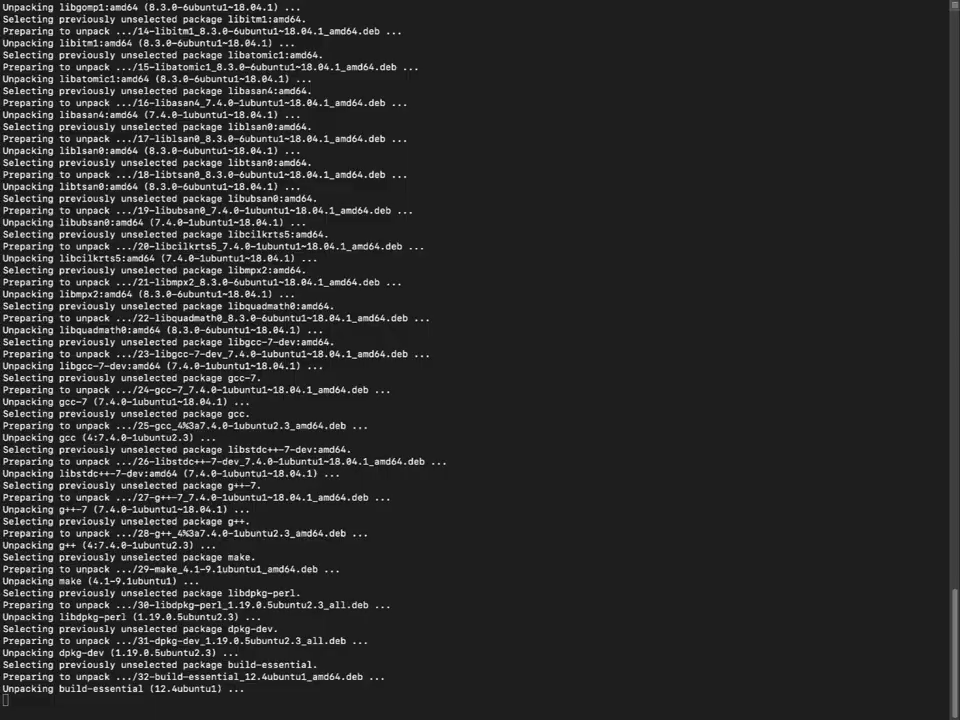
key("Return")
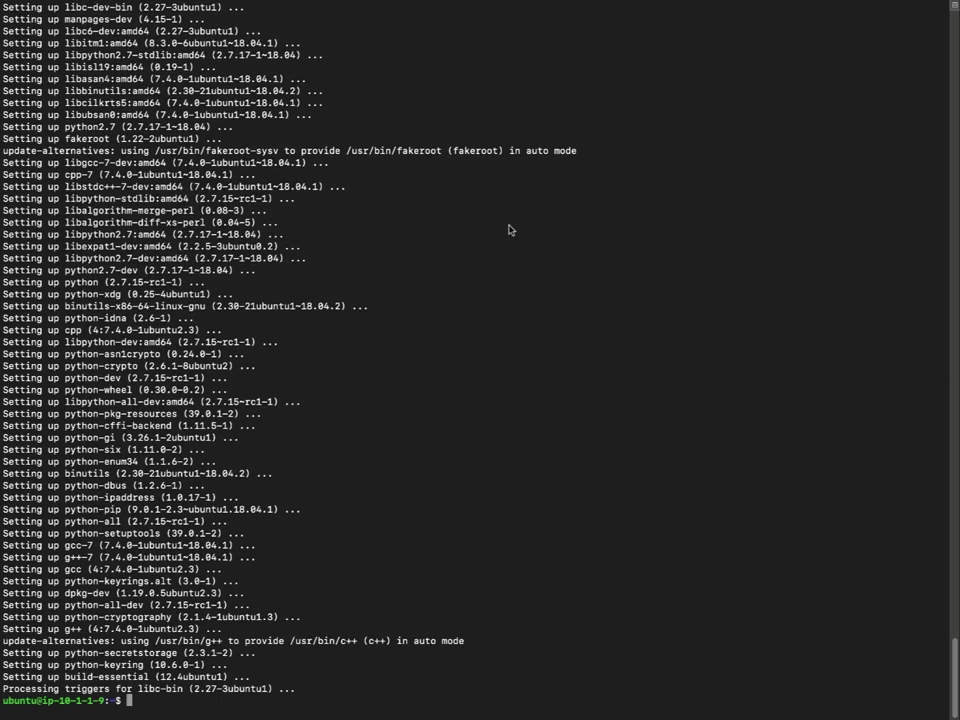
type("pip install git+https://github.com/f5devcentral/f5-waf-tester.git")
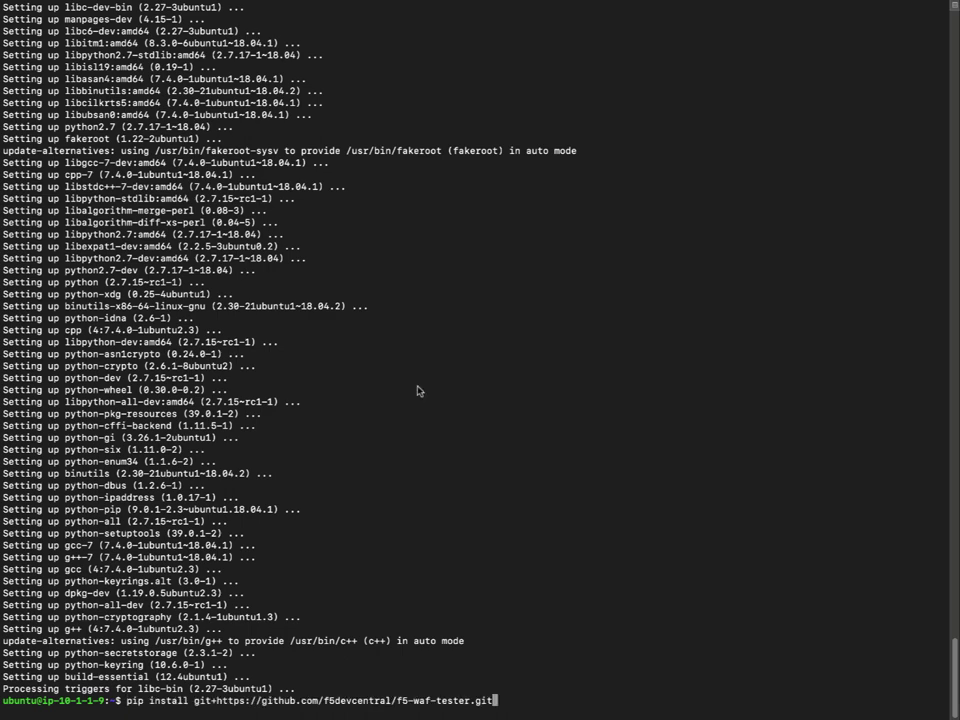
key("Return")
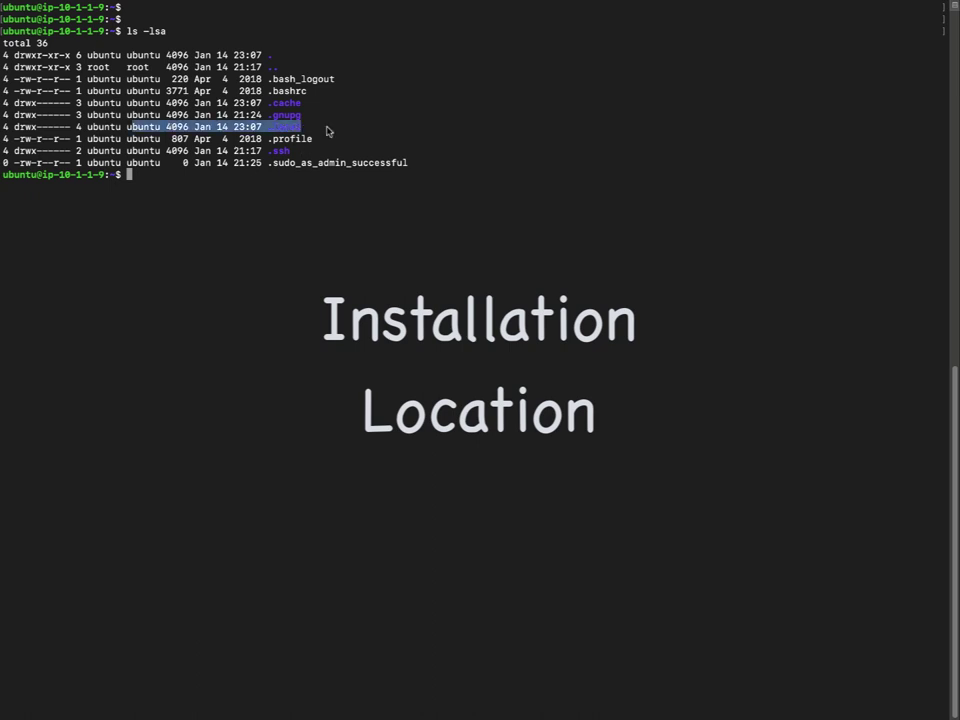
List the home folder, .local and .local/bin to locate the installed f5-waf-tester program.
type("ls -ls .local/")
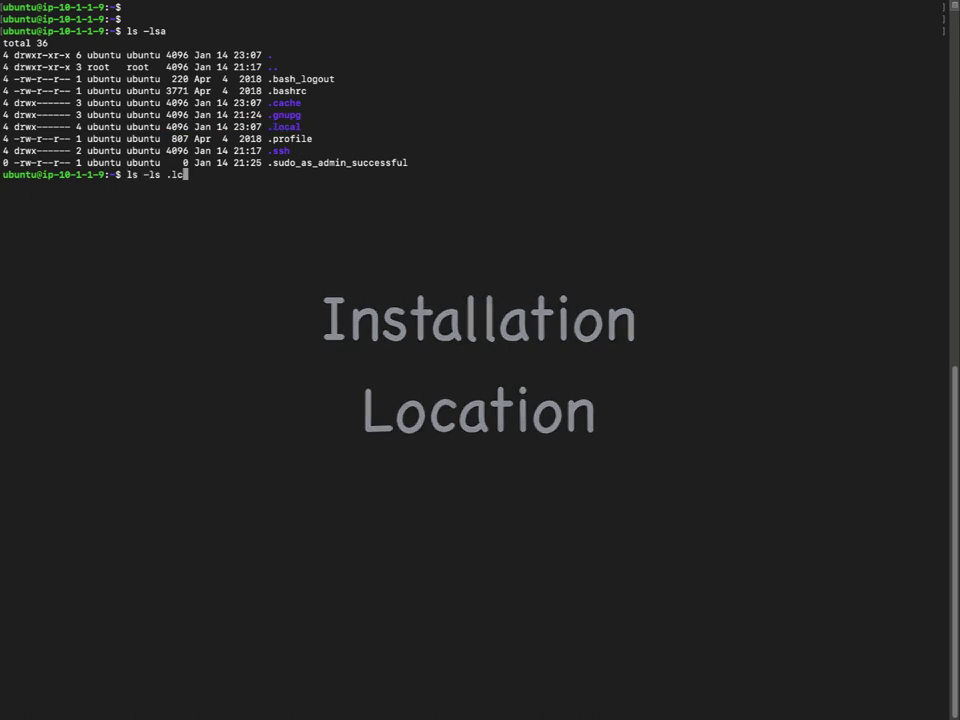
key("Return")
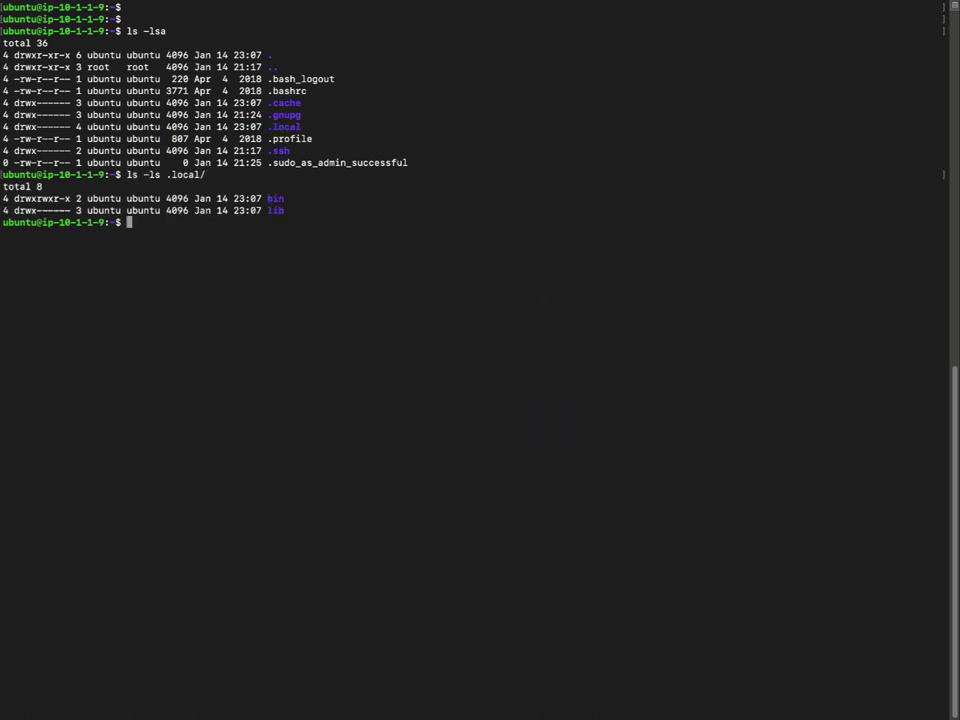
key("Up")
type("bin")
key("Return")
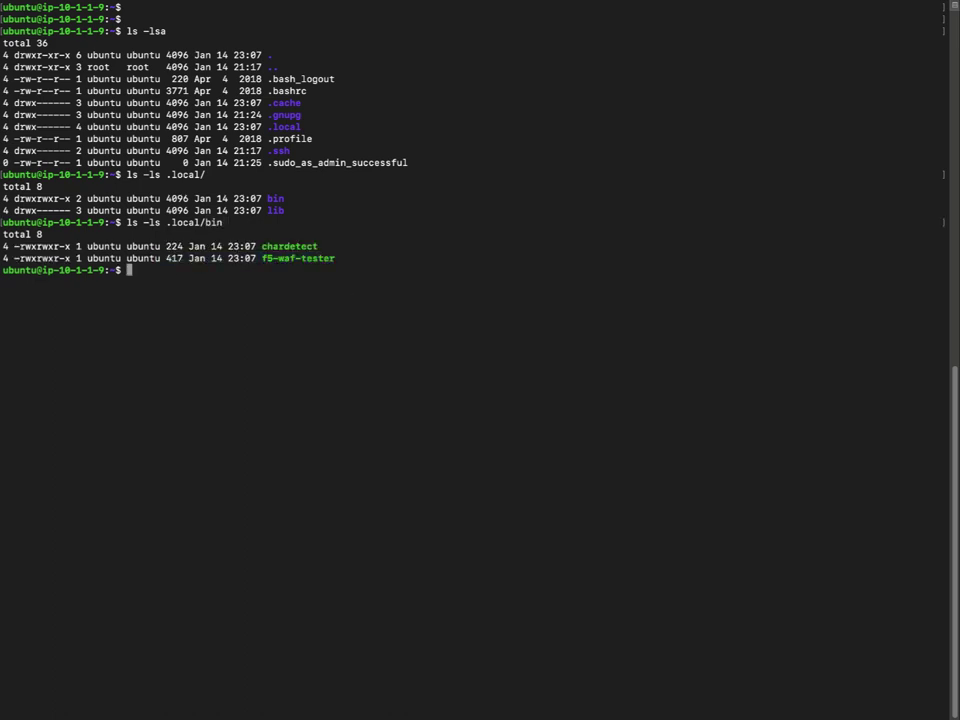
Run f5-waf-tester --init with host 10.1.1.8, the login credentials and policy DVWA_Brute_Force.
type(".local/bin/f5-waf-tester")
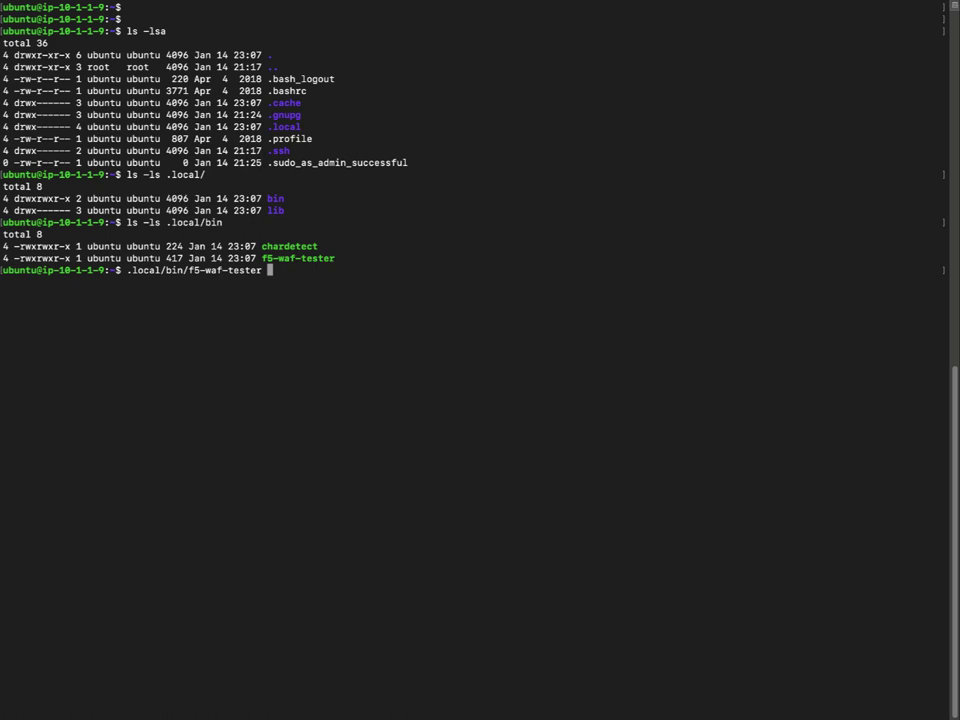
type(" --init")
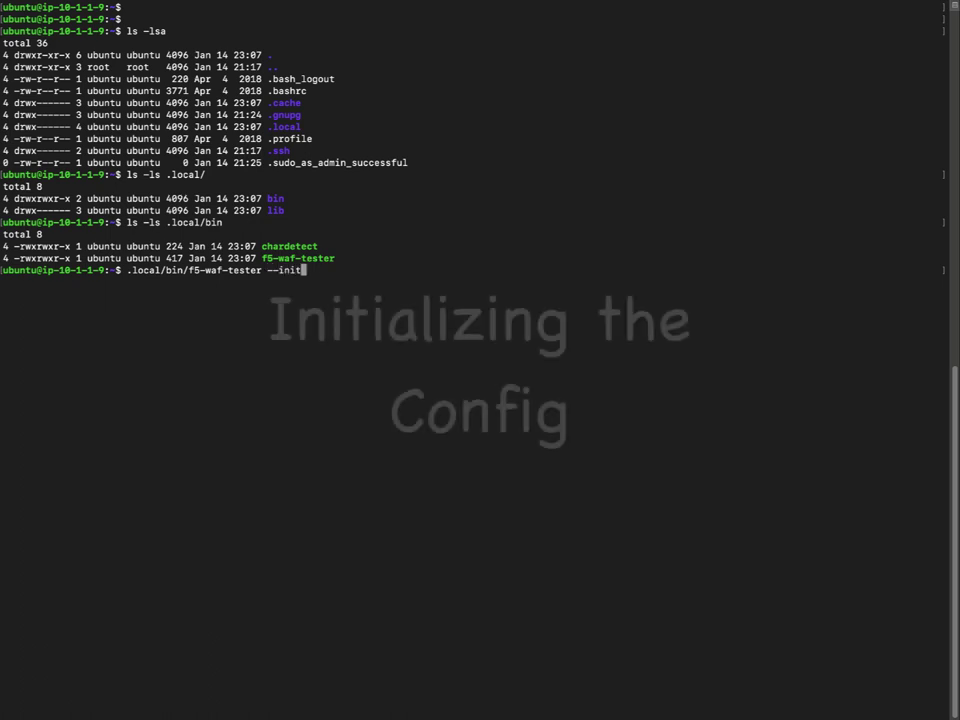
key("Return")
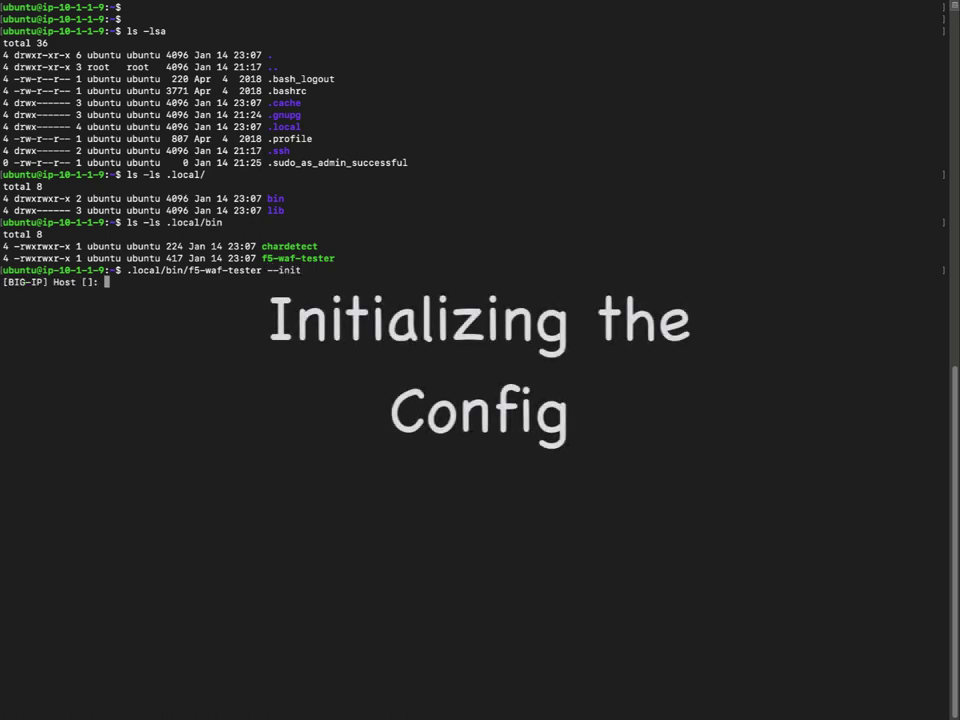
type("10.1.1.8")
key("Return")
type("admin")
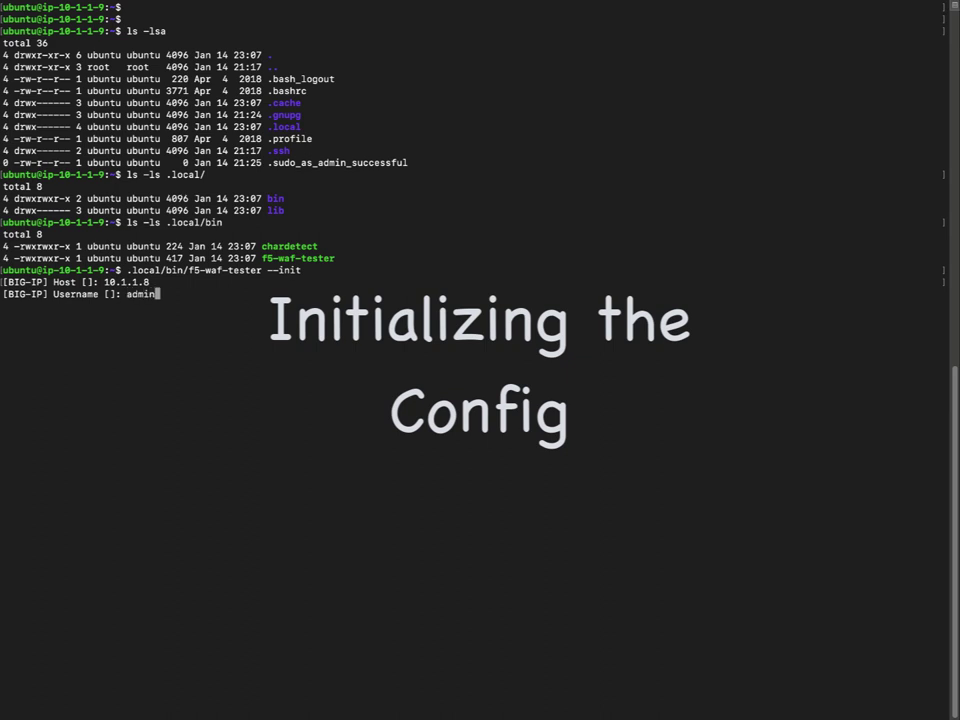
key("Return")
key("Return")
type("DVW")
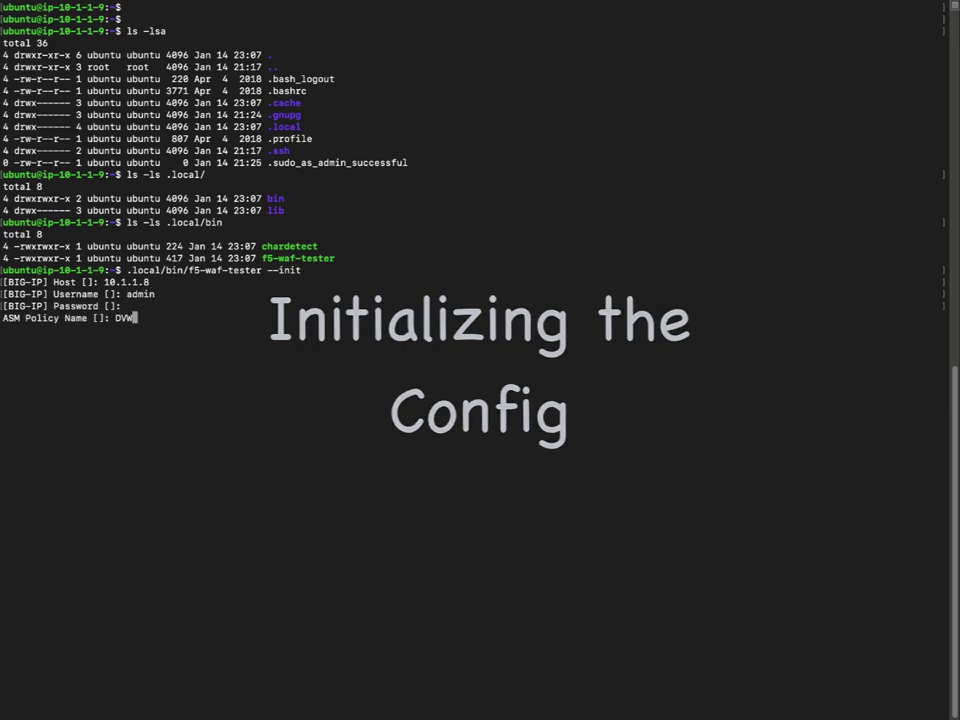
type("A_Brute_Force")
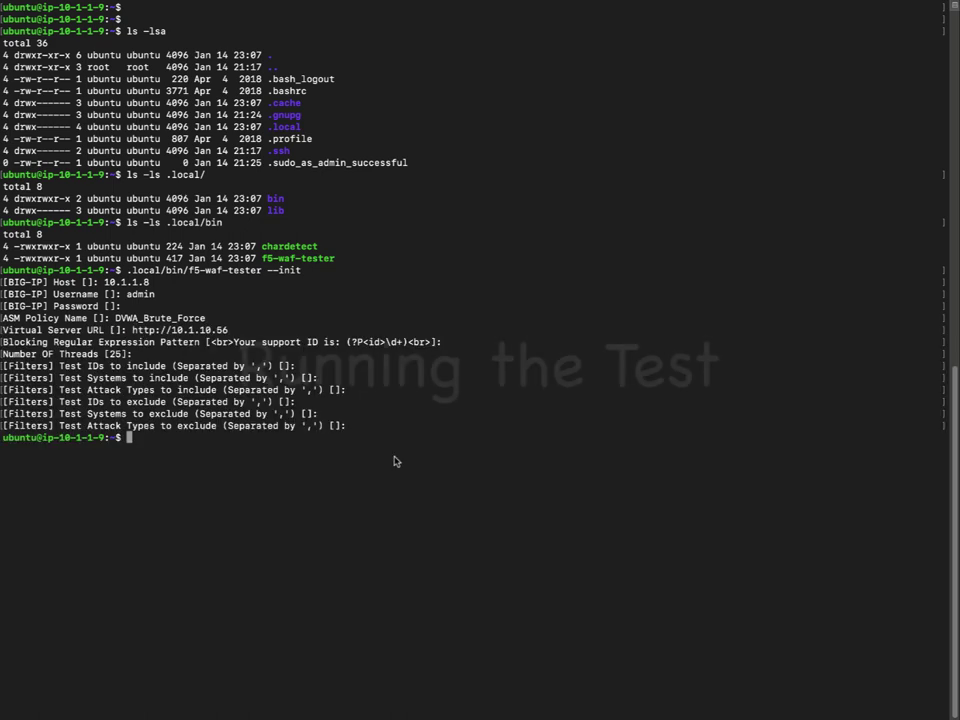
key("Up")
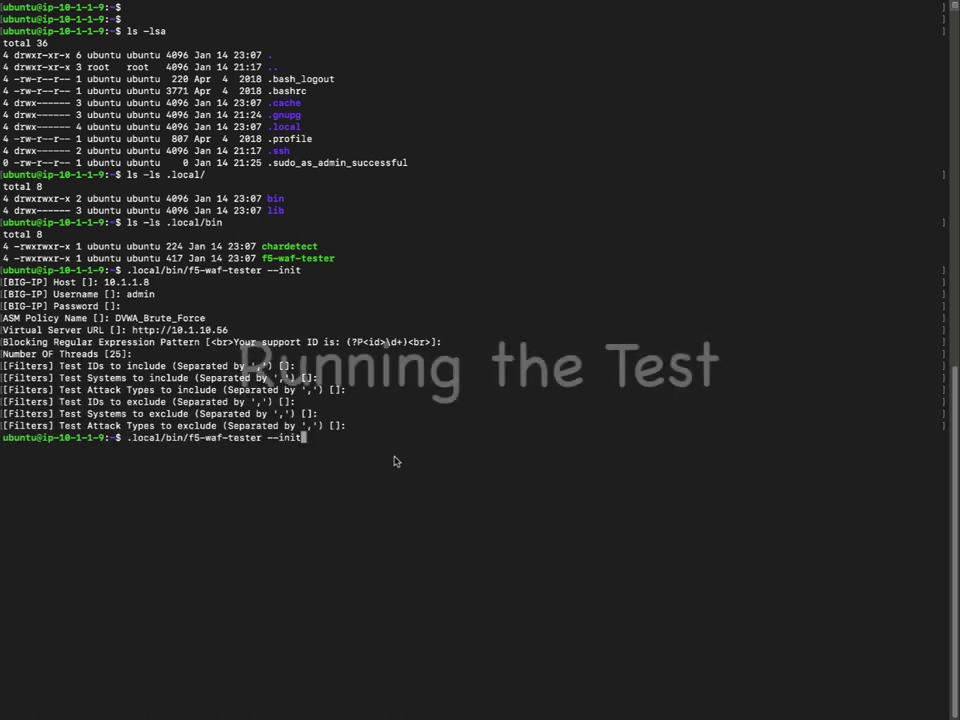
key("BackSpace")
key("BackSpace")
key("BackSpace")
key("BackSpace")
key("BackSpace")
key("BackSpace")
key("BackSpace")
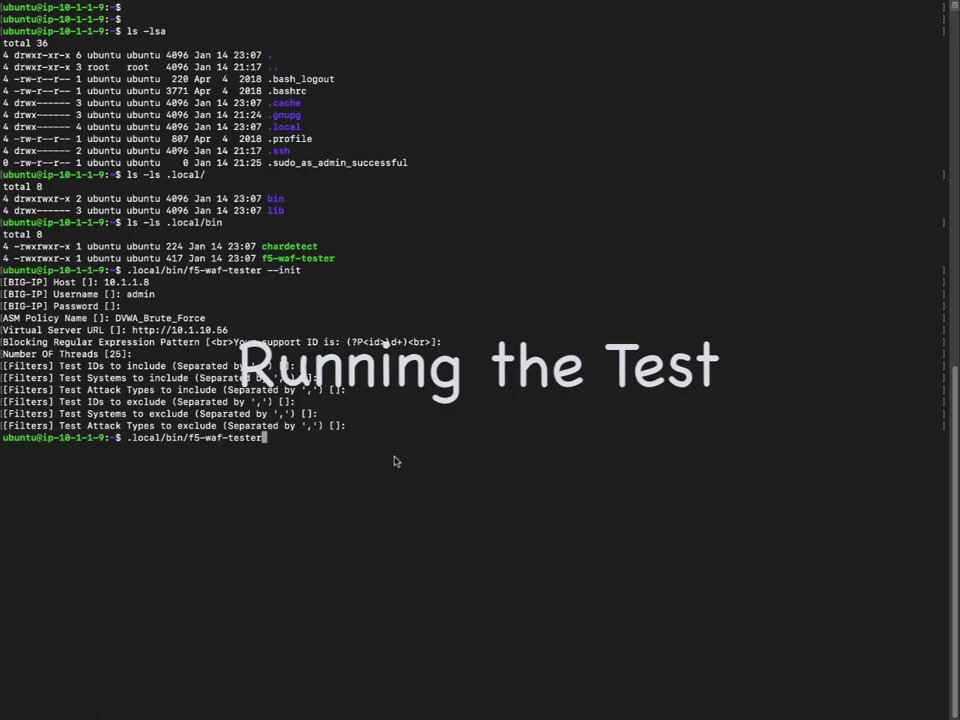
Run the WAF tests (40 failed, 8 passed) and list the home folder to find report.json.
key("Return")
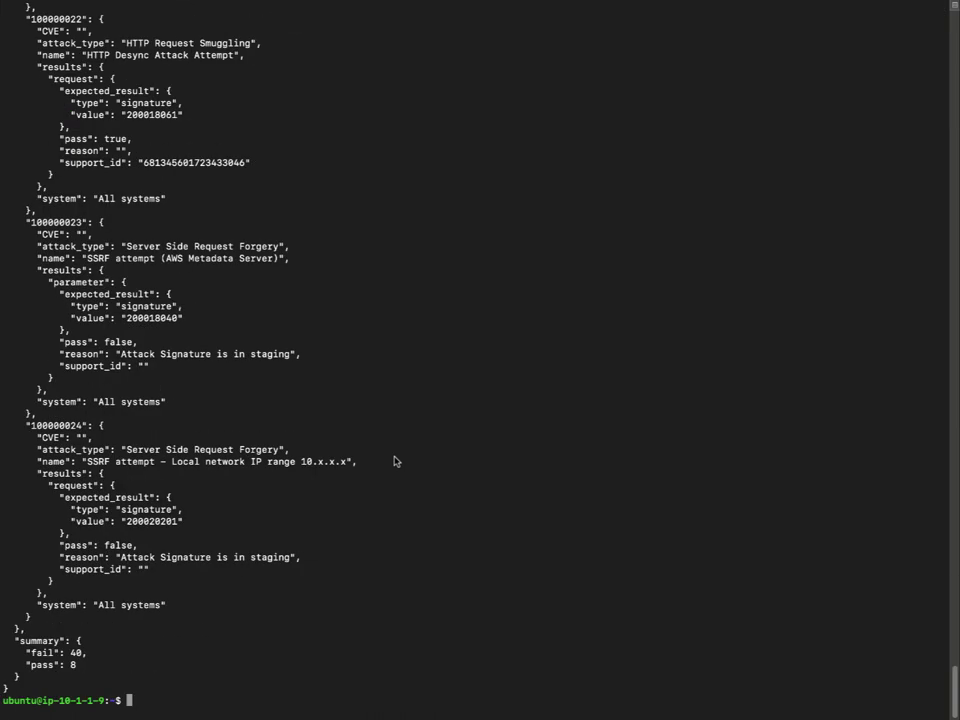
type("ls -ls")
key("Return")
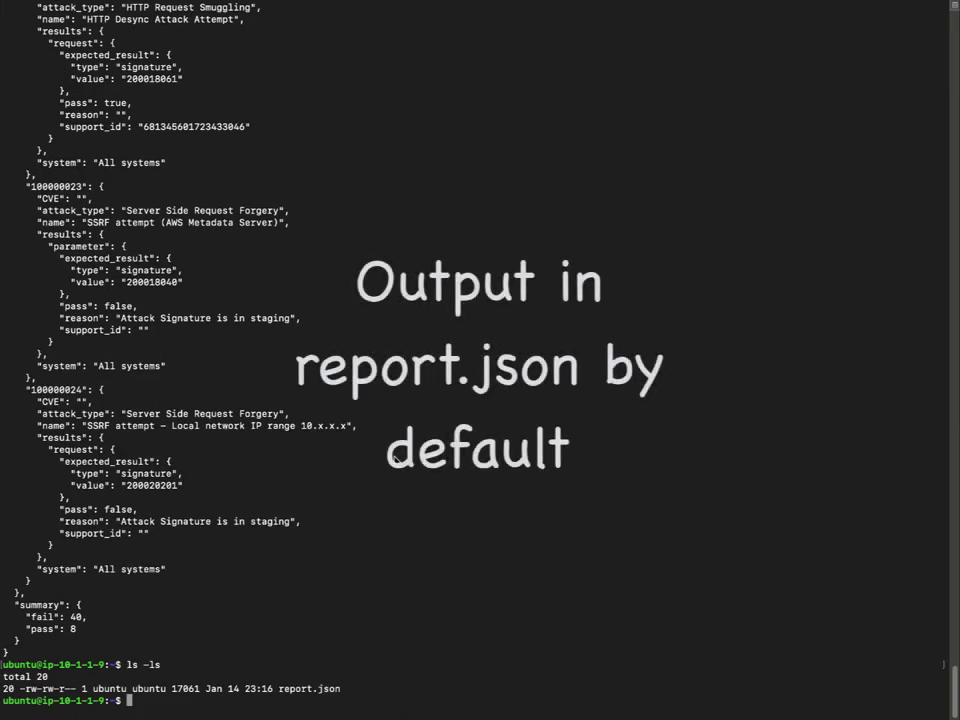
left_click_drag(279, 688, 324, 688)
left_click(369, 694)
Open report.json in nano and inspect the first test's attack name and staging reason.
type("nano report.json")
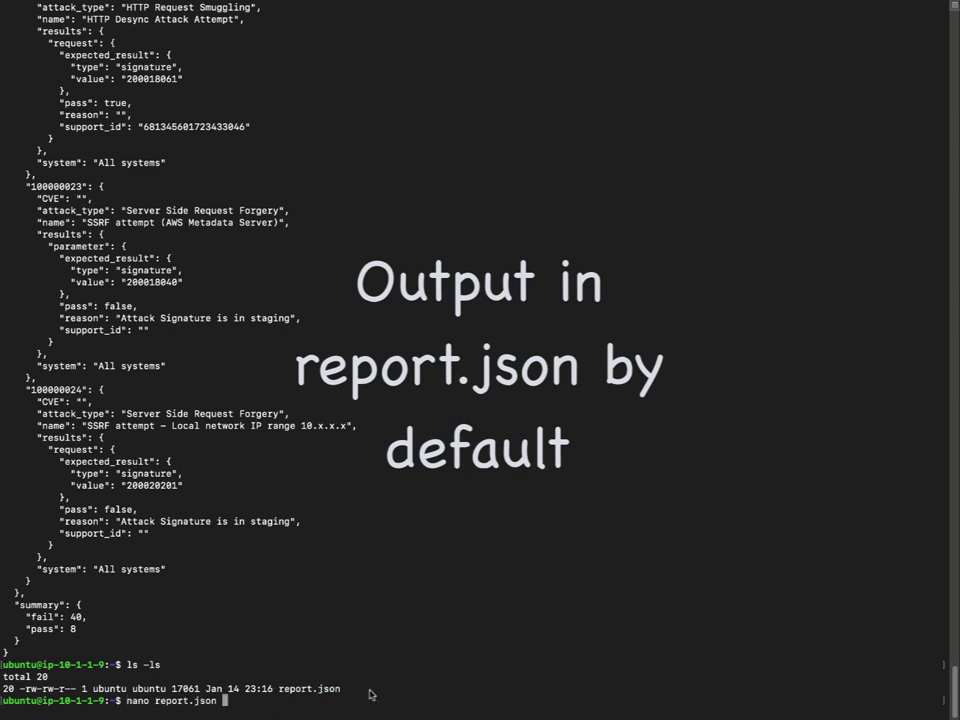
key("Return")
left_click_drag(70, 90, 101, 95)
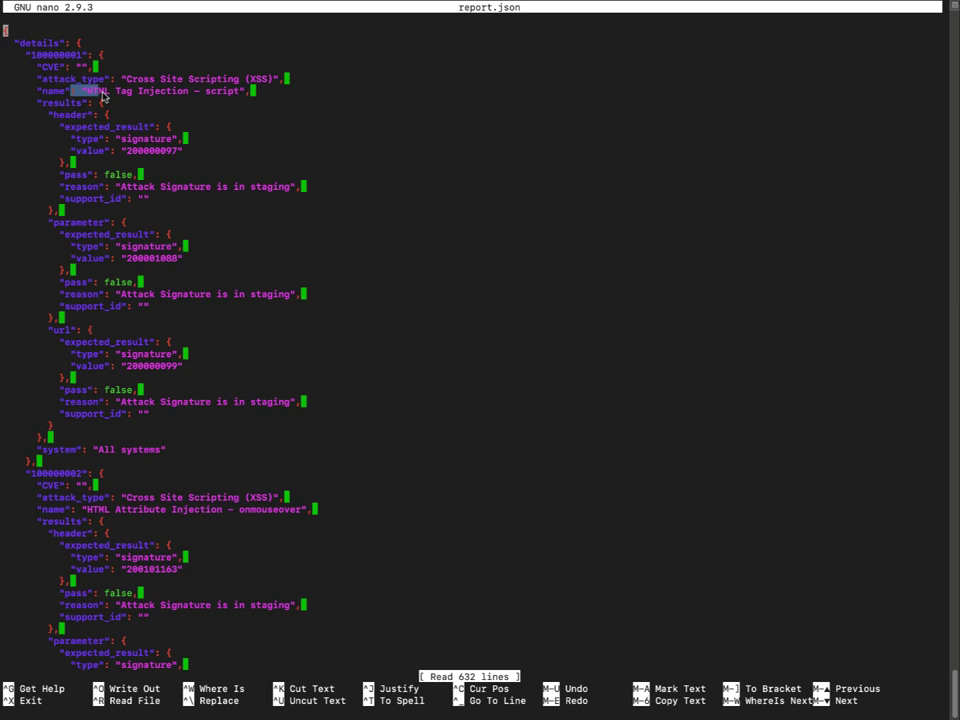
left_click(101, 95)
left_click_drag(150, 187, 294, 193)
left_click(264, 249)
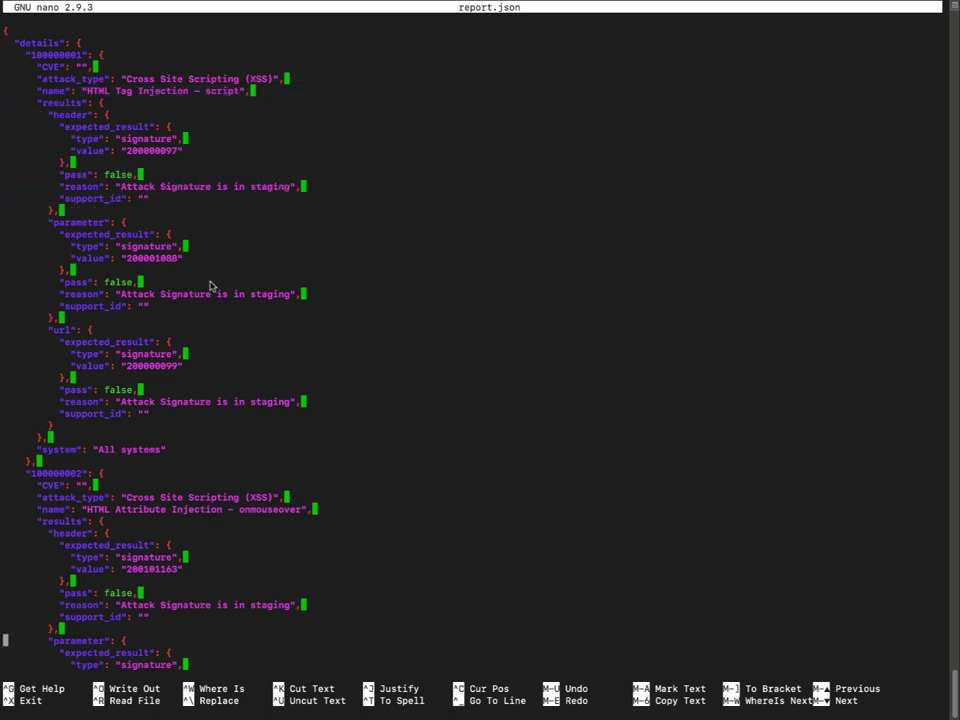
Scroll report.json down to the summary showing fail 40 and pass 8.
scroll(210, 286, "down", 15)
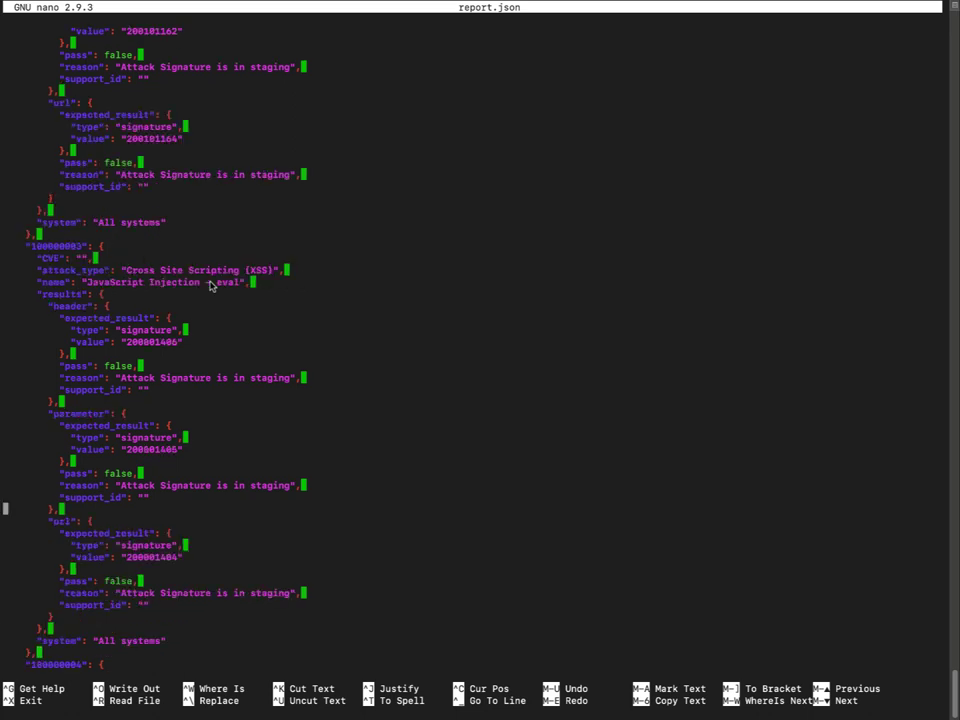
scroll(210, 286, "down", 20)
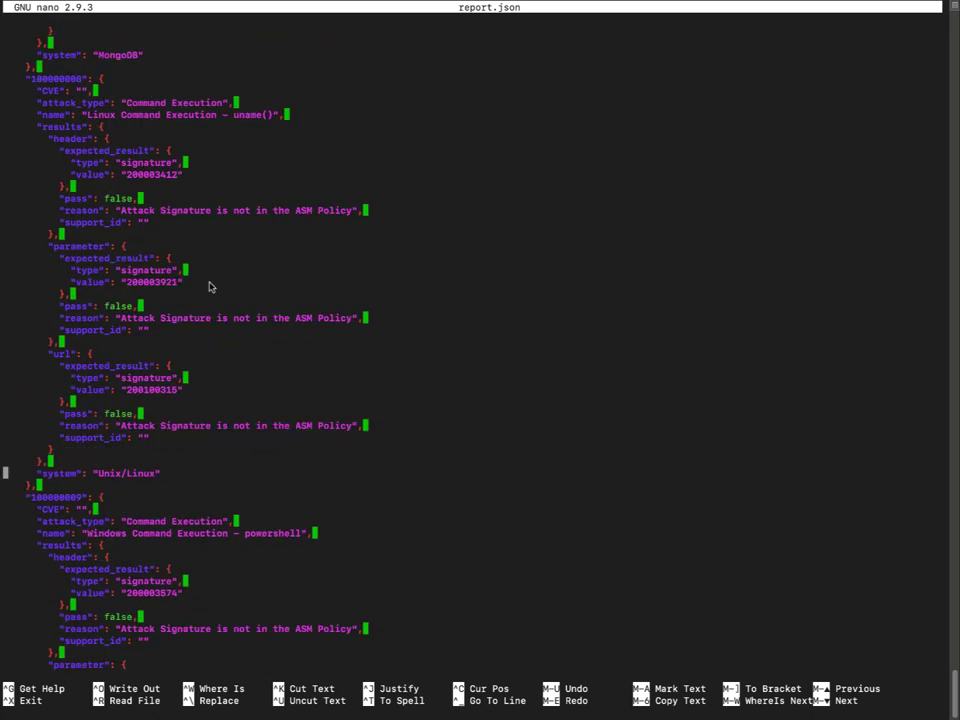
scroll(210, 287, "down", 20)
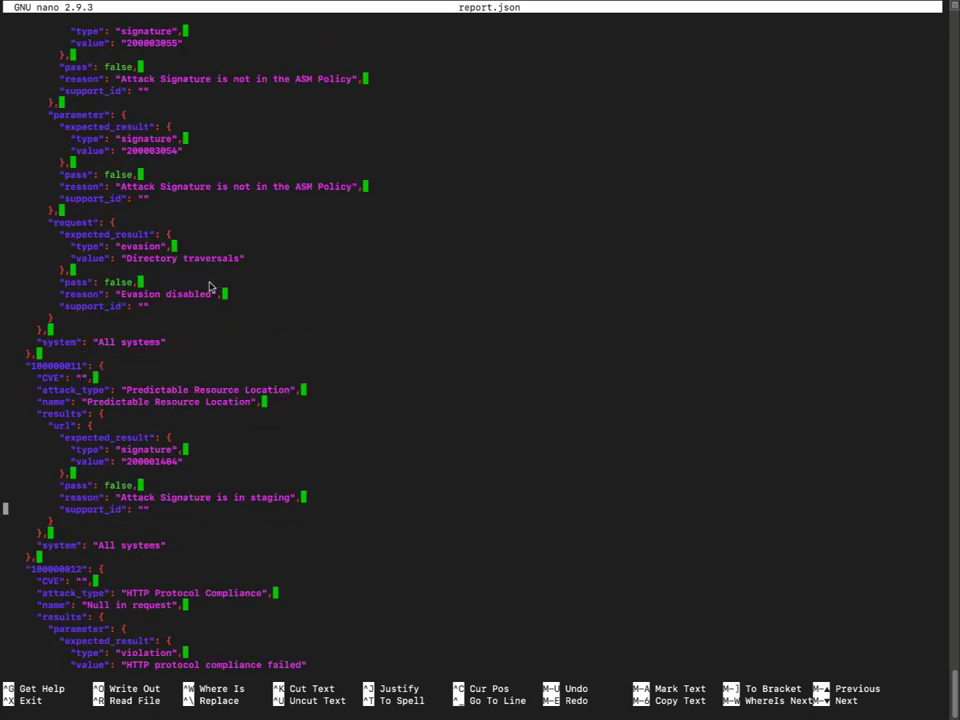
scroll(210, 287, "down", 20)
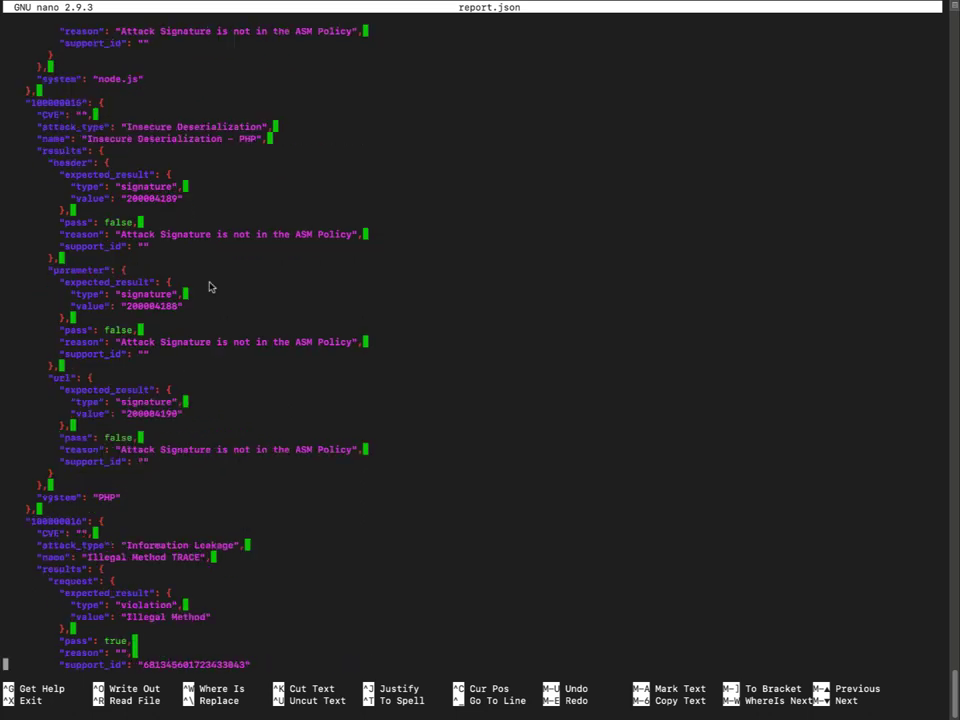
scroll(210, 287, "down", 18)
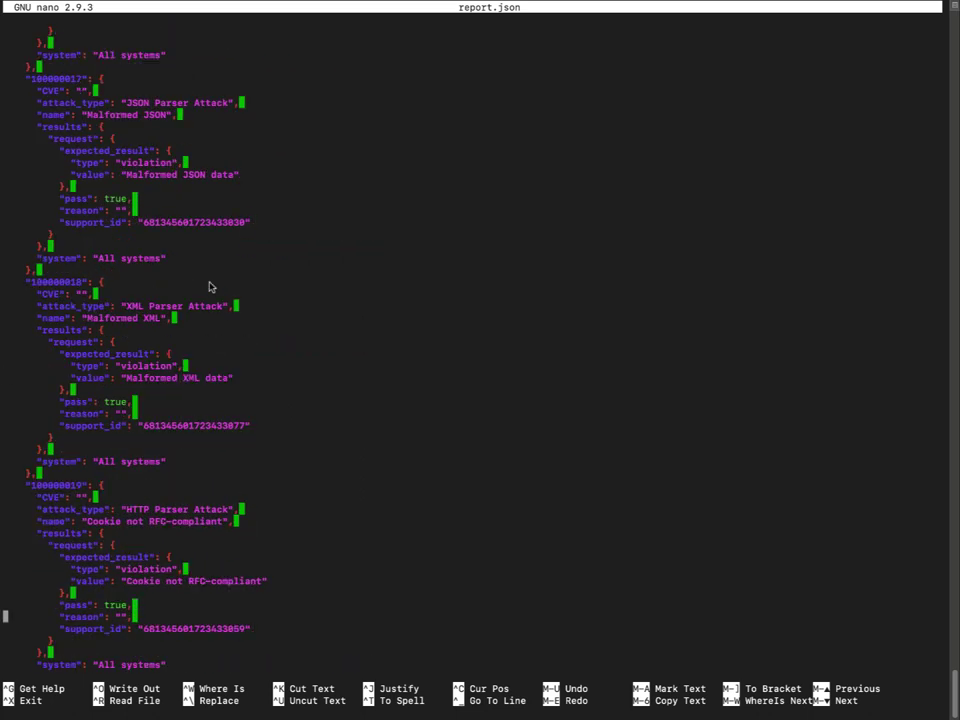
scroll(197, 407, "down", 9)
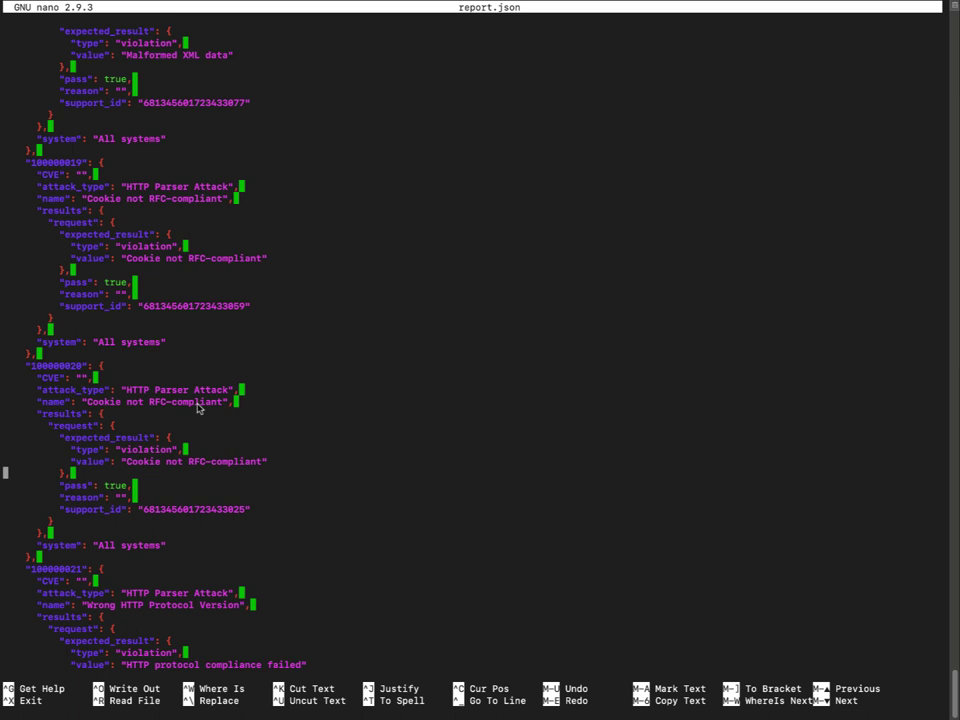
scroll(197, 407, "down", 20)
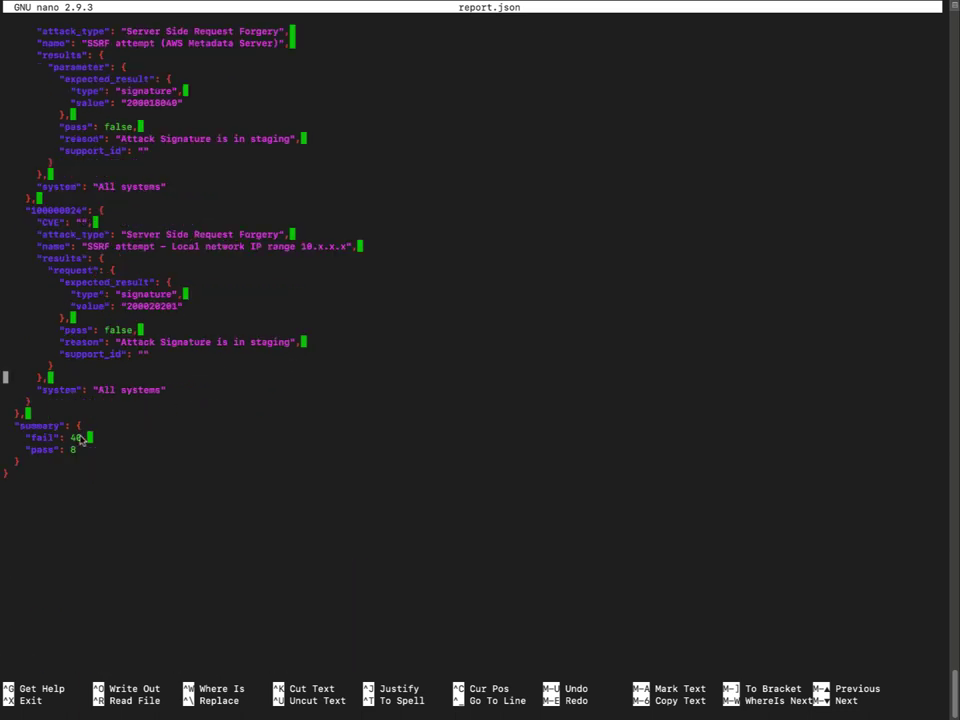
left_click_drag(80, 440, 17, 425)
left_click(156, 467)
key("ctrl+x")
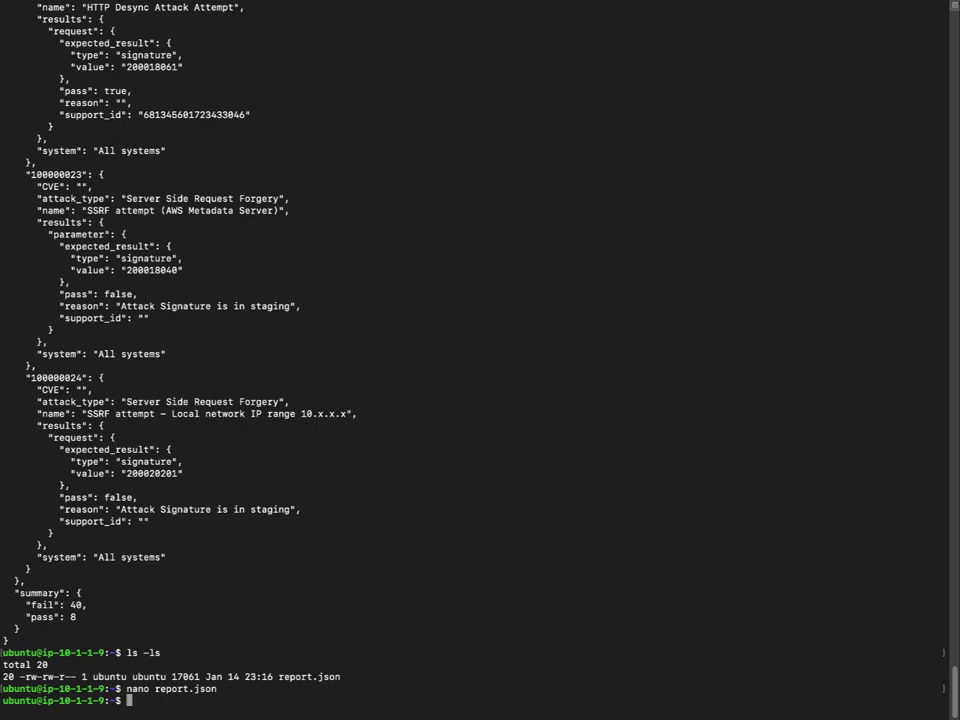